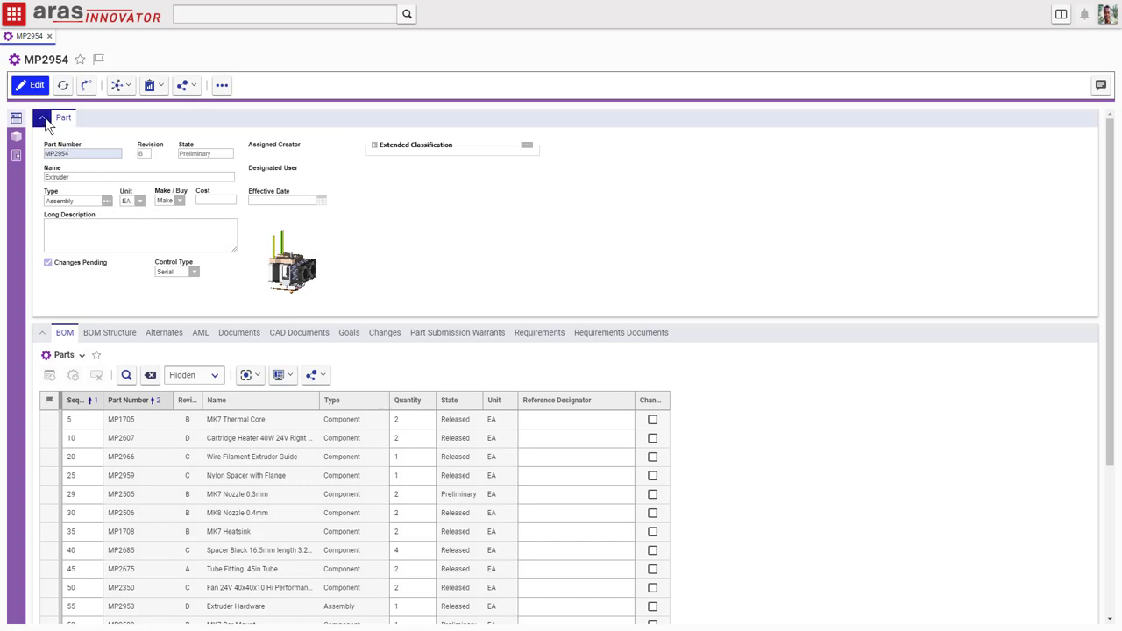
# Step: Collapse the part form, show the BOM structure and view the effectivity of MP2505 MK7 Nozzle 0.3mm
pyautogui.click(46, 122)
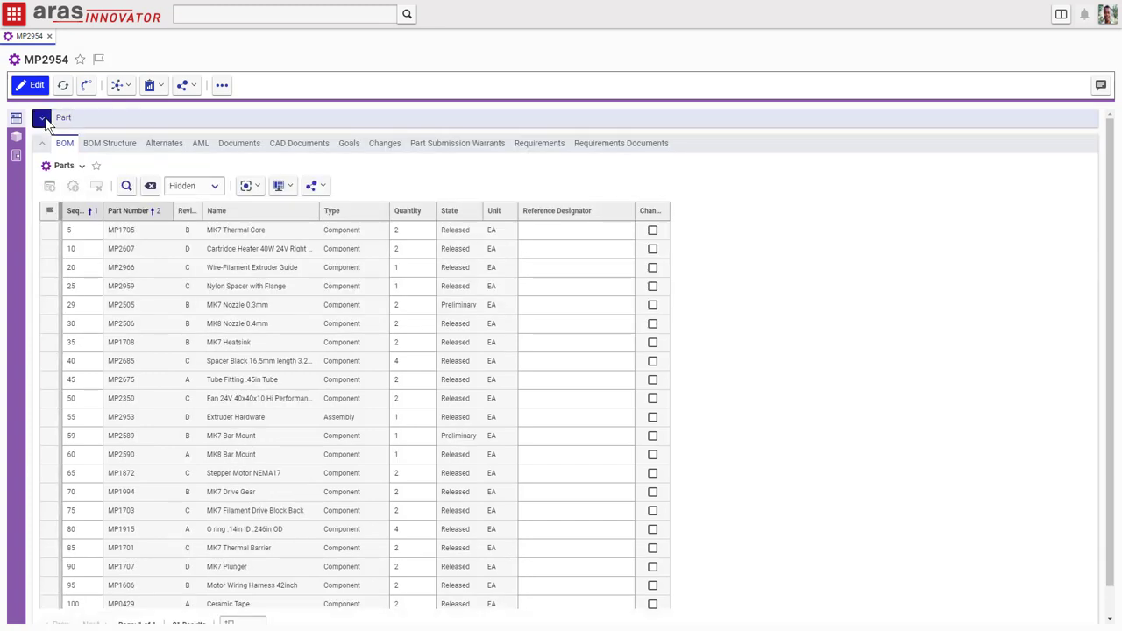
pyautogui.click(110, 144)
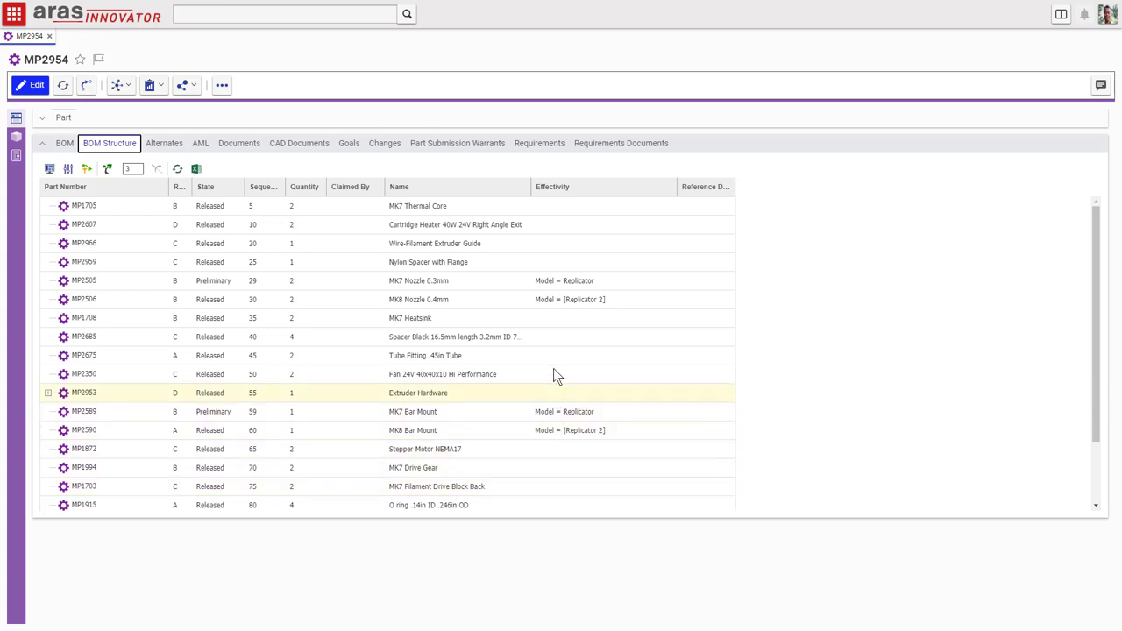
pyautogui.click(552, 284)
pyautogui.rightClick(552, 284)
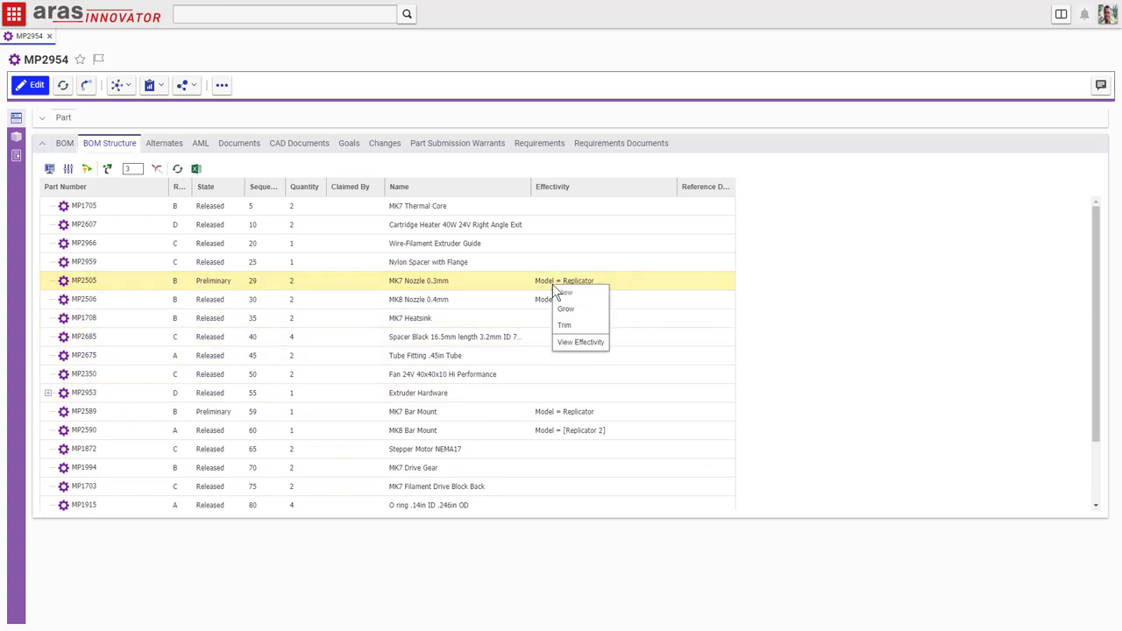
pyautogui.click(590, 344)
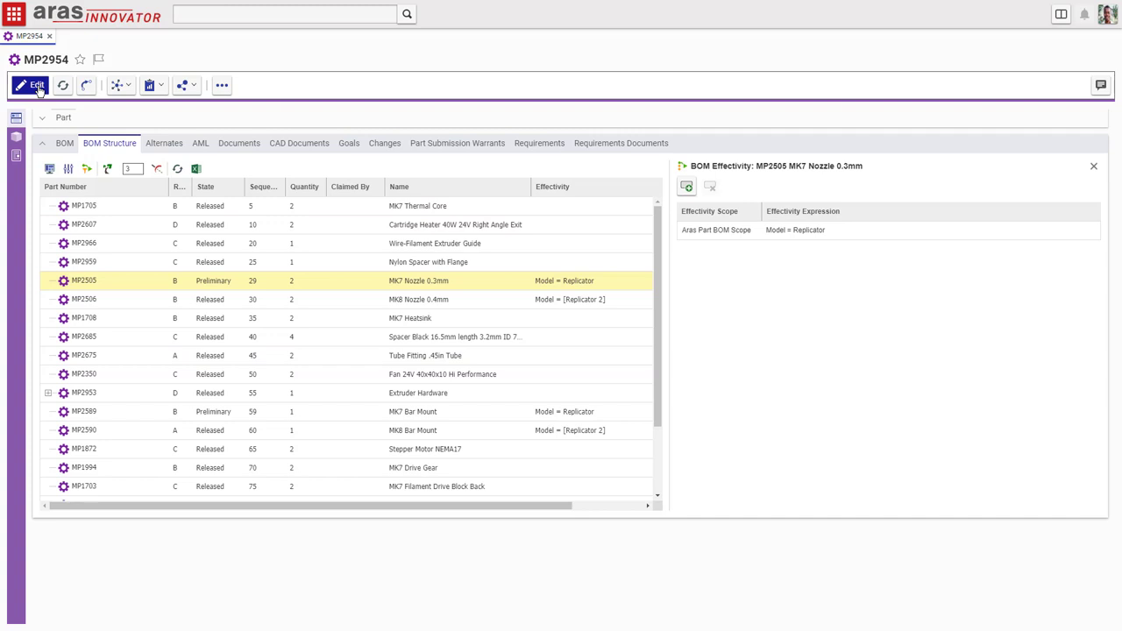
# Step: Put the part in edit mode and extend the MK7 Nozzle 0.3mm effectivity expression with OR Model=[Replicator 2]
pyautogui.click(36, 85)
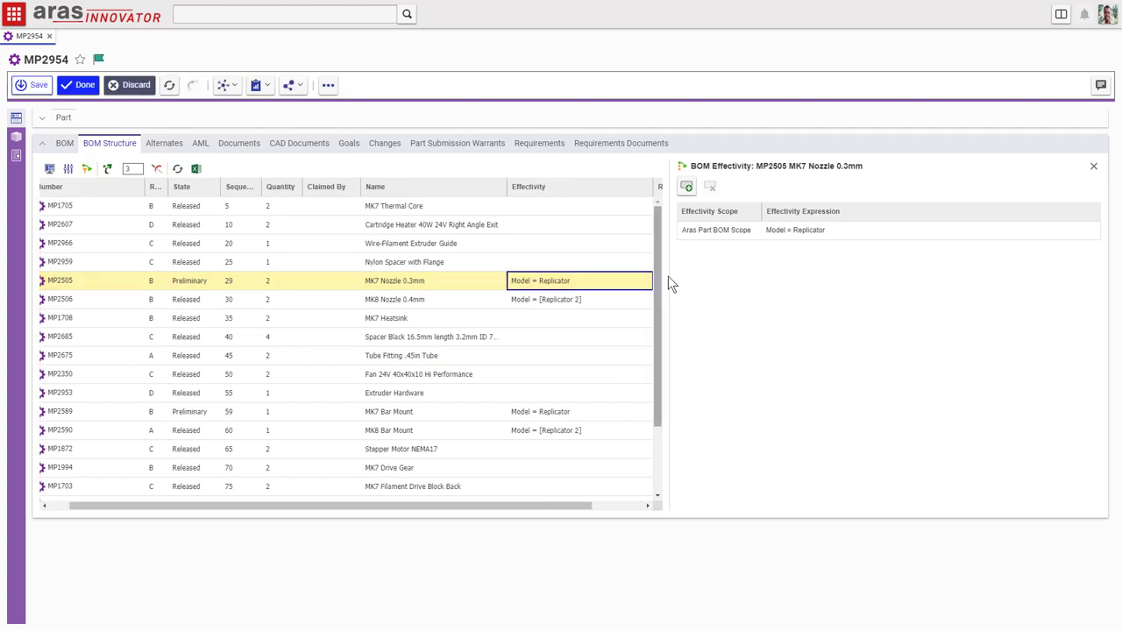
pyautogui.click(792, 238)
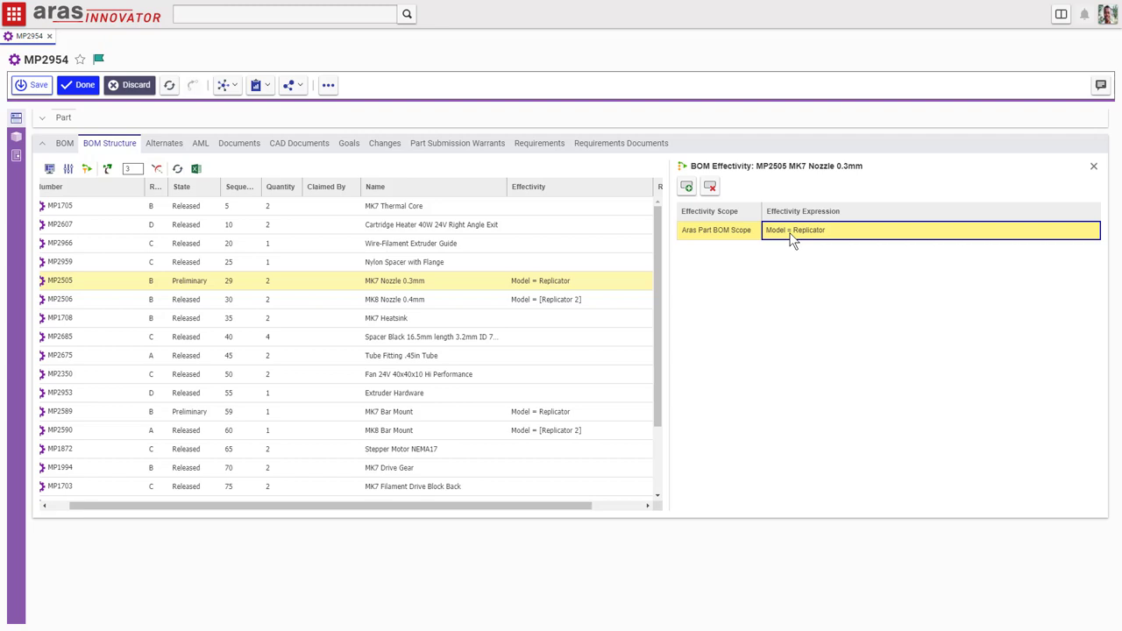
pyautogui.rightClick(791, 238)
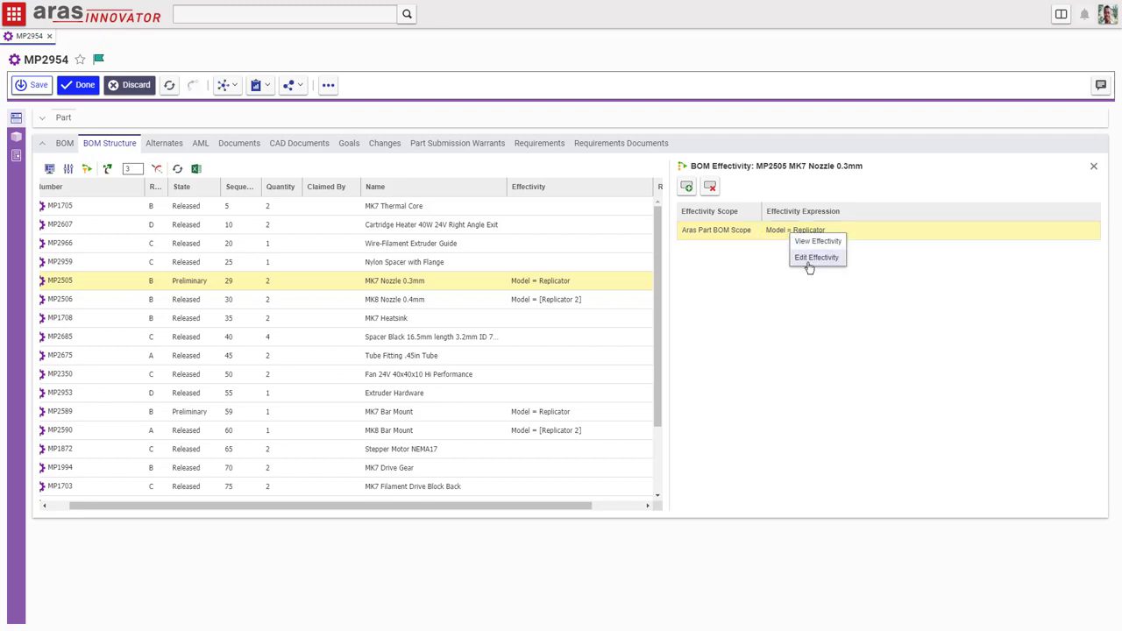
pyautogui.click(808, 261)
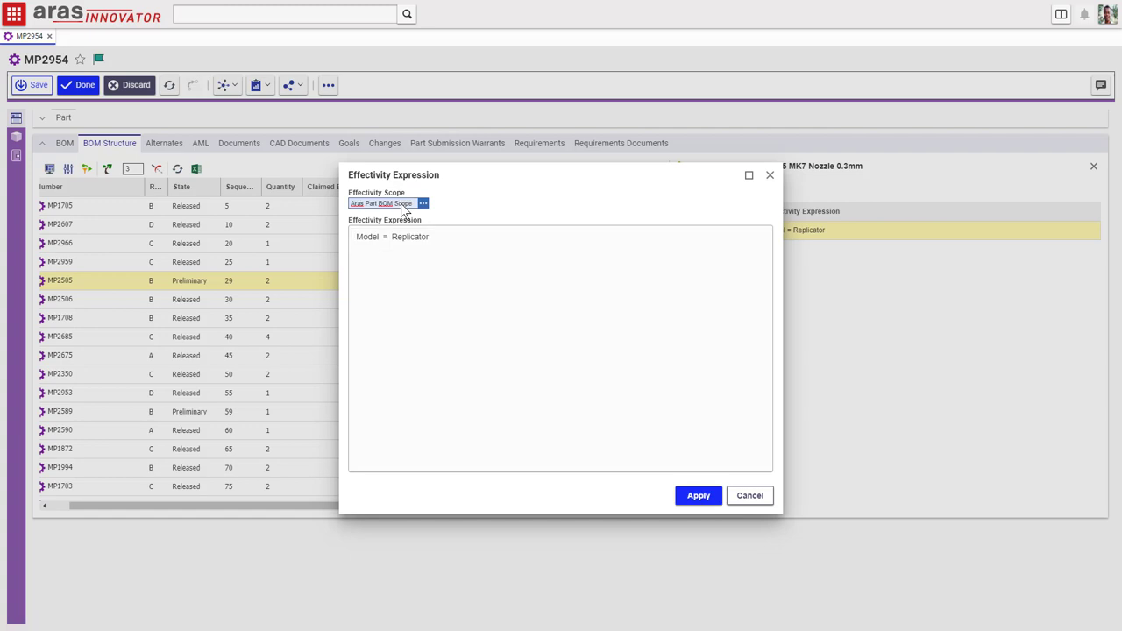
pyautogui.click(453, 235)
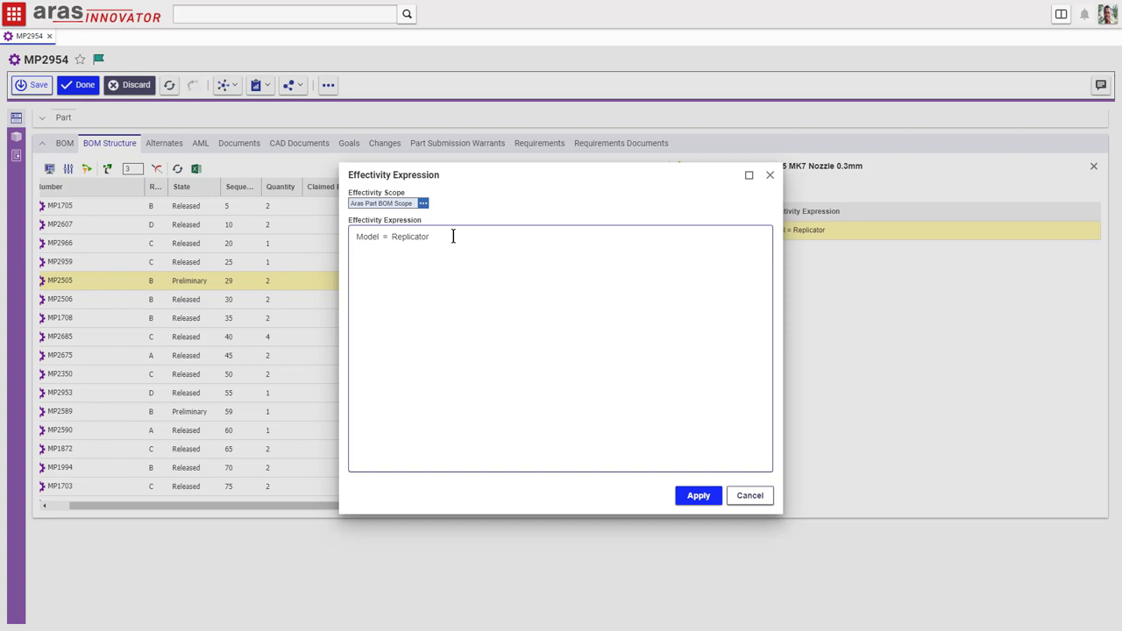
pyautogui.write('o')
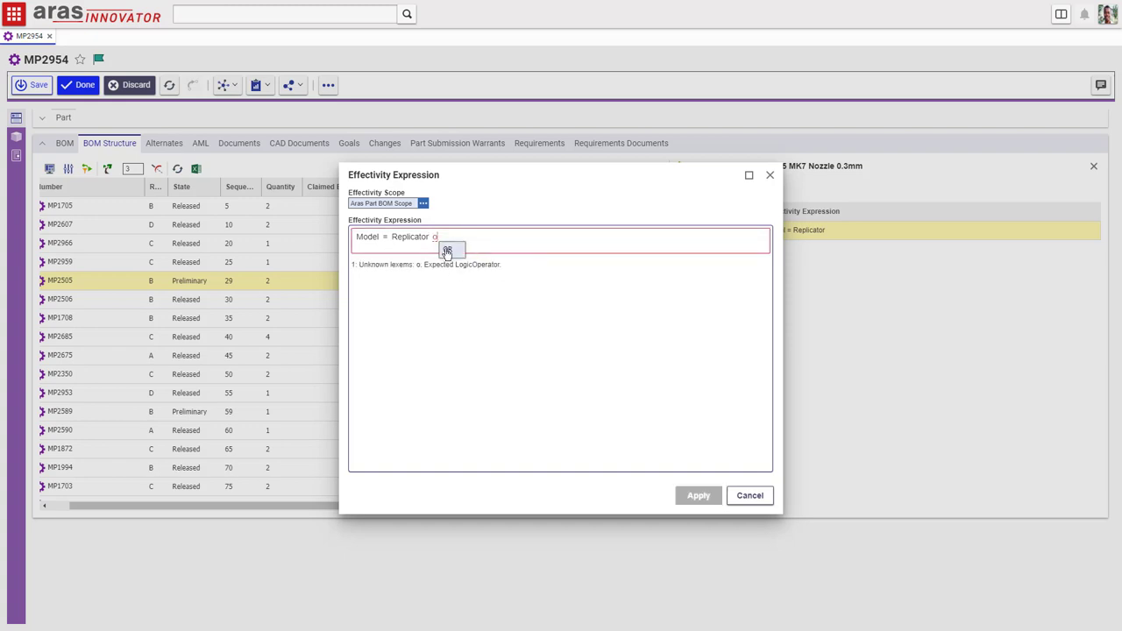
pyautogui.click(446, 252)
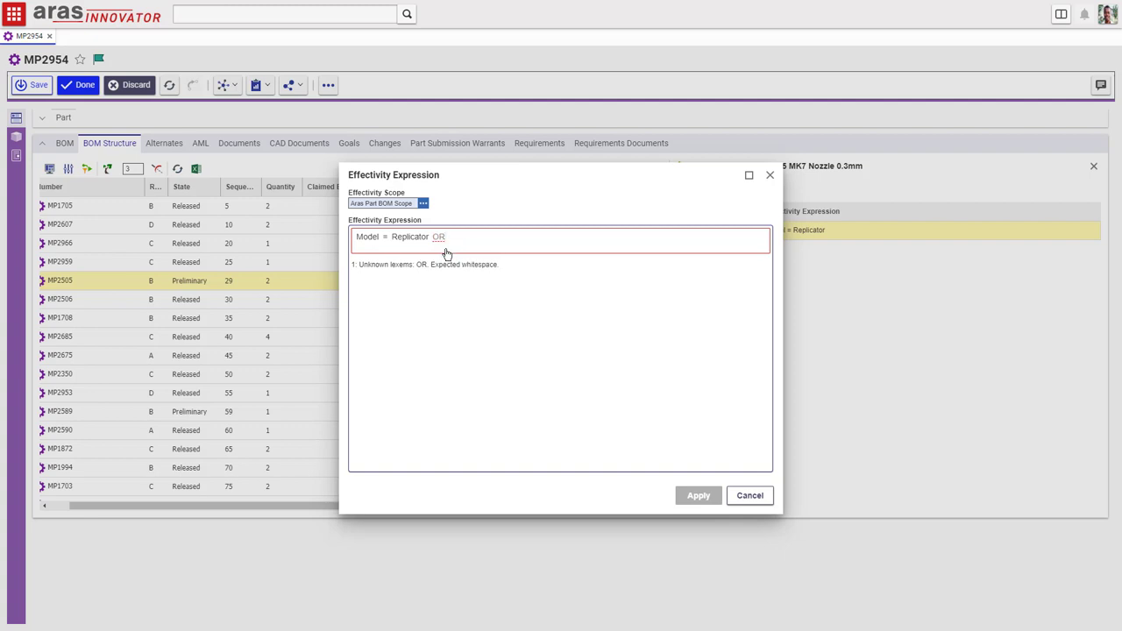
pyautogui.write('U')
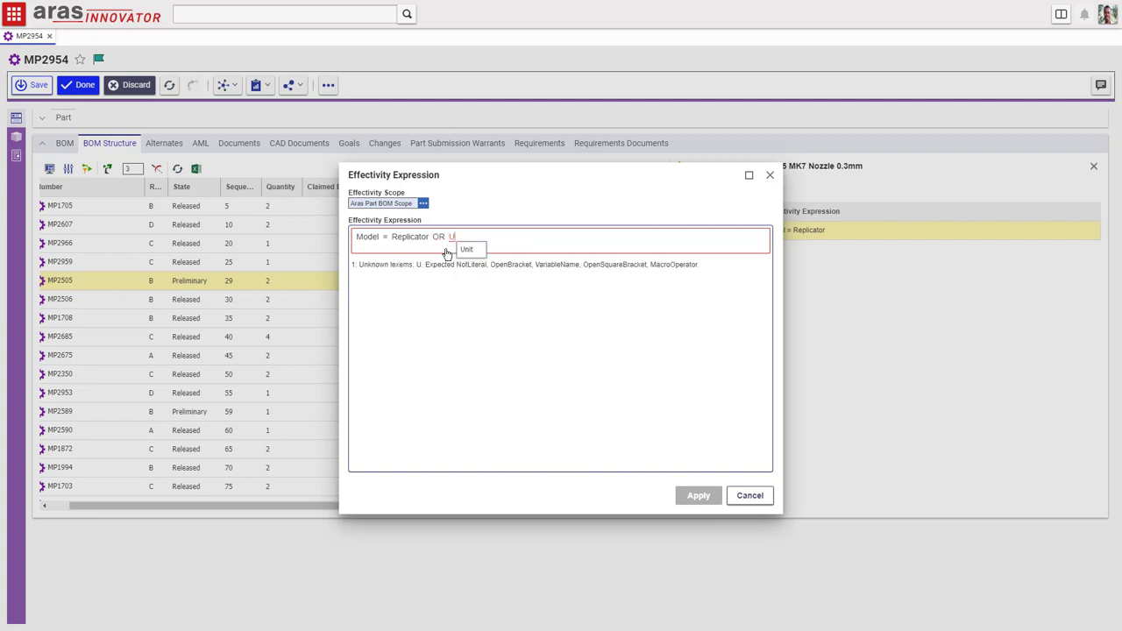
pyautogui.press('BackSpace')
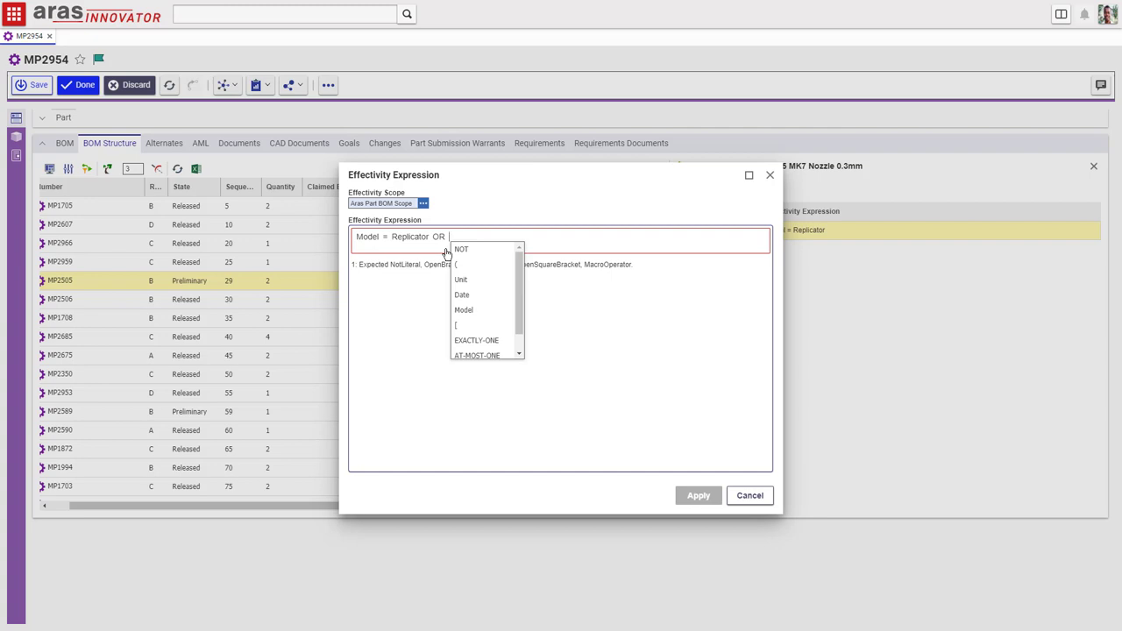
pyautogui.write('Mo')
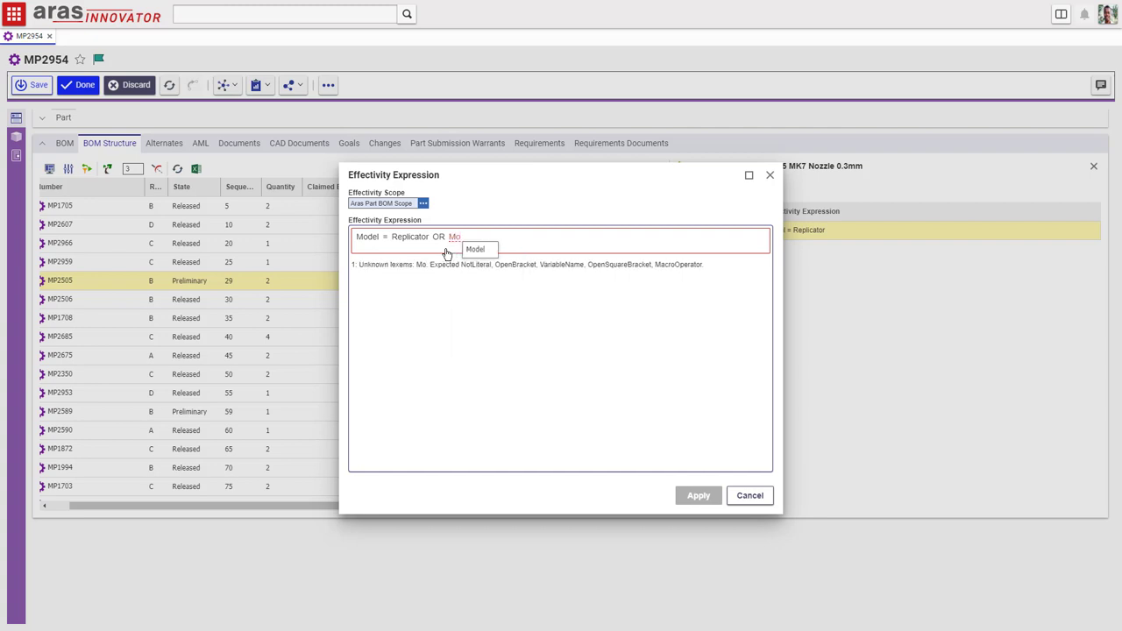
pyautogui.click(469, 250)
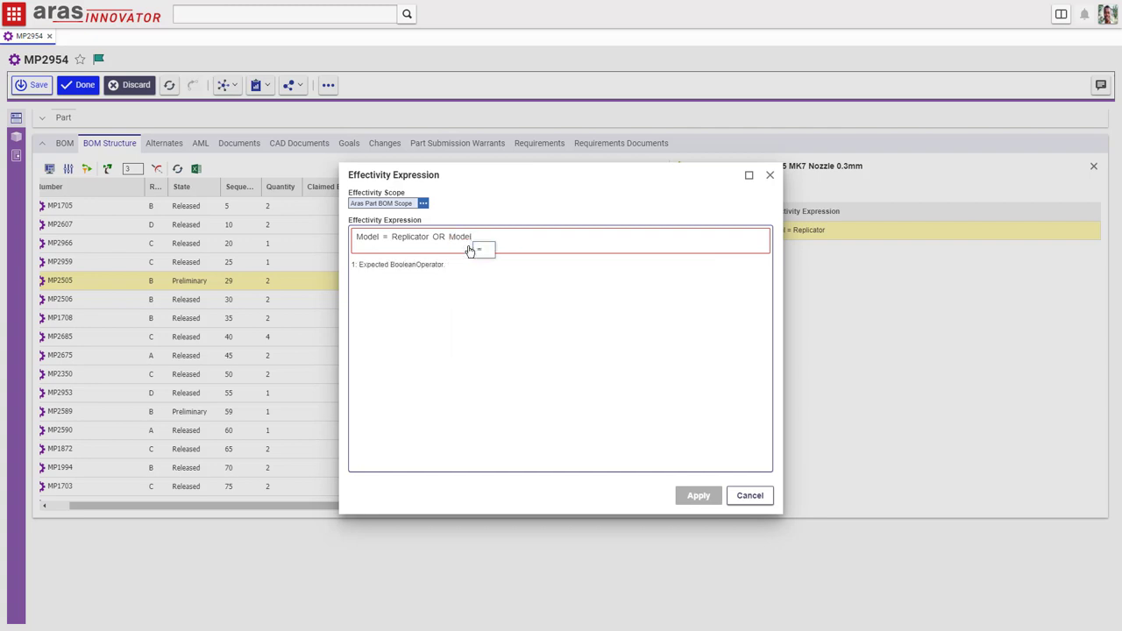
pyautogui.click(478, 250)
pyautogui.click(487, 264)
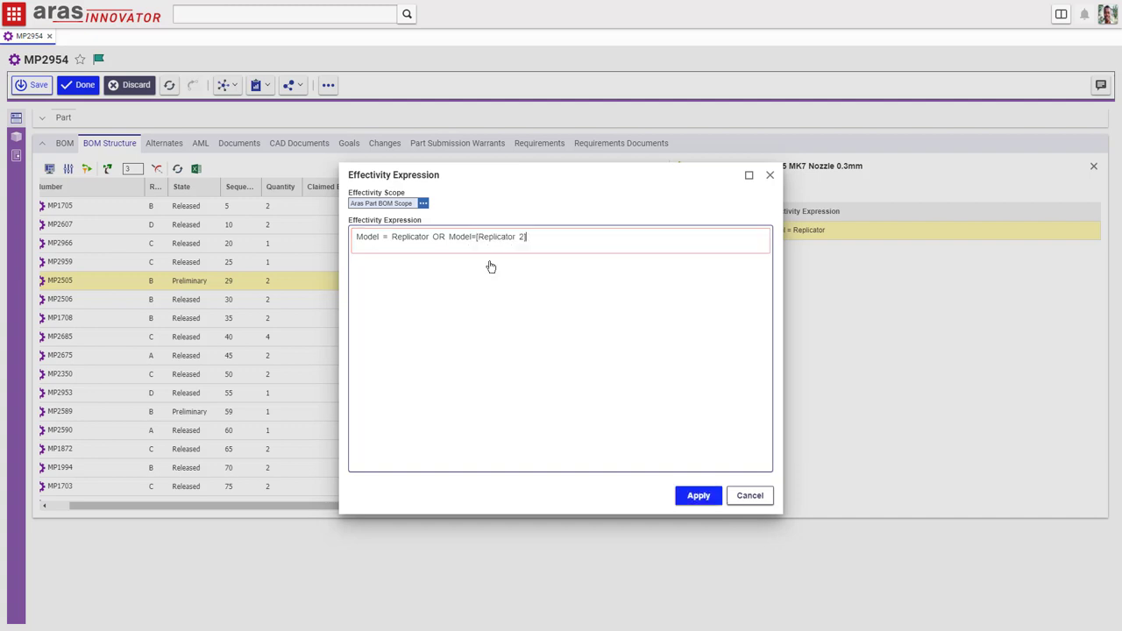
# Step: Add the condition AND Unit<=99 to the MK7 Nozzle 0.3mm effectivity expression and apply it
pyautogui.write('AN')
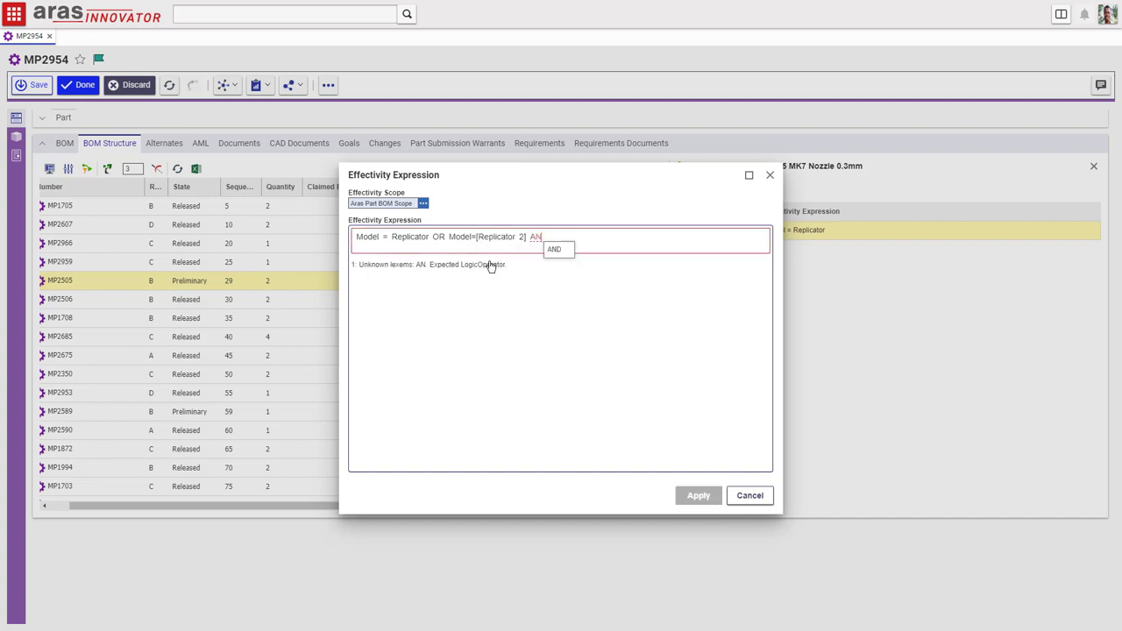
pyautogui.click(552, 249)
pyautogui.write('U')
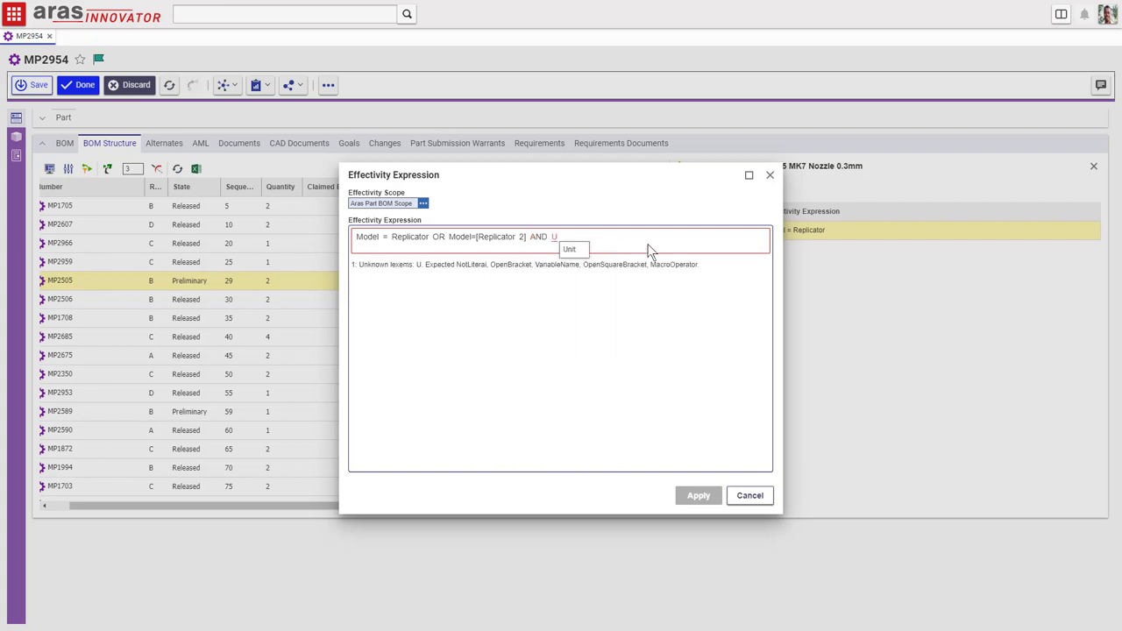
pyautogui.click(581, 250)
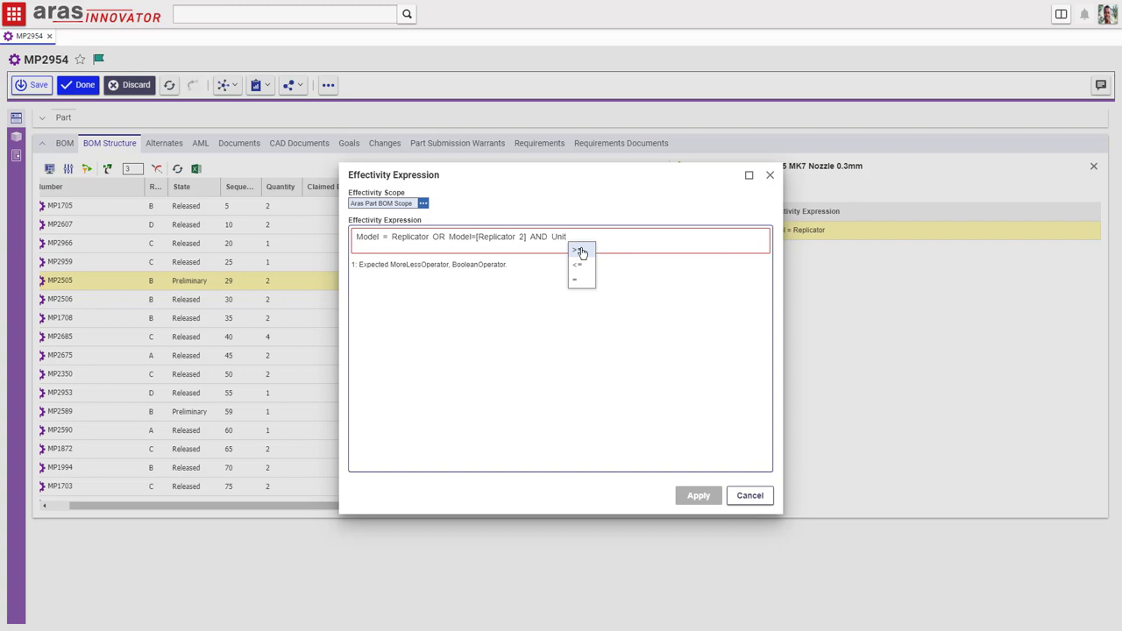
pyautogui.click(581, 266)
pyautogui.write('99')
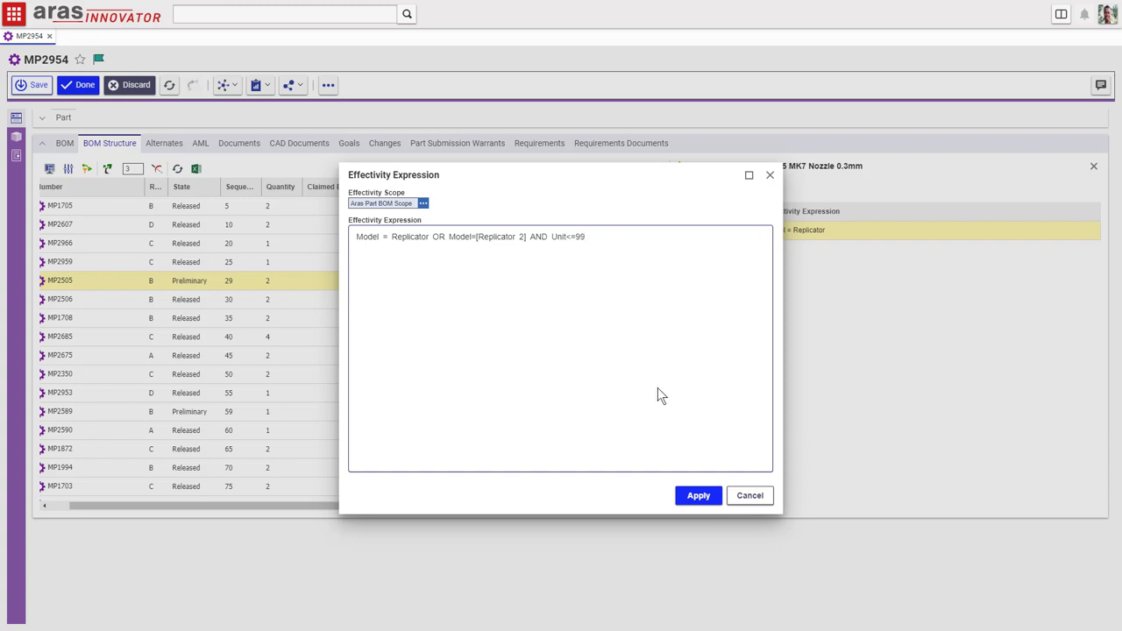
pyautogui.click(707, 498)
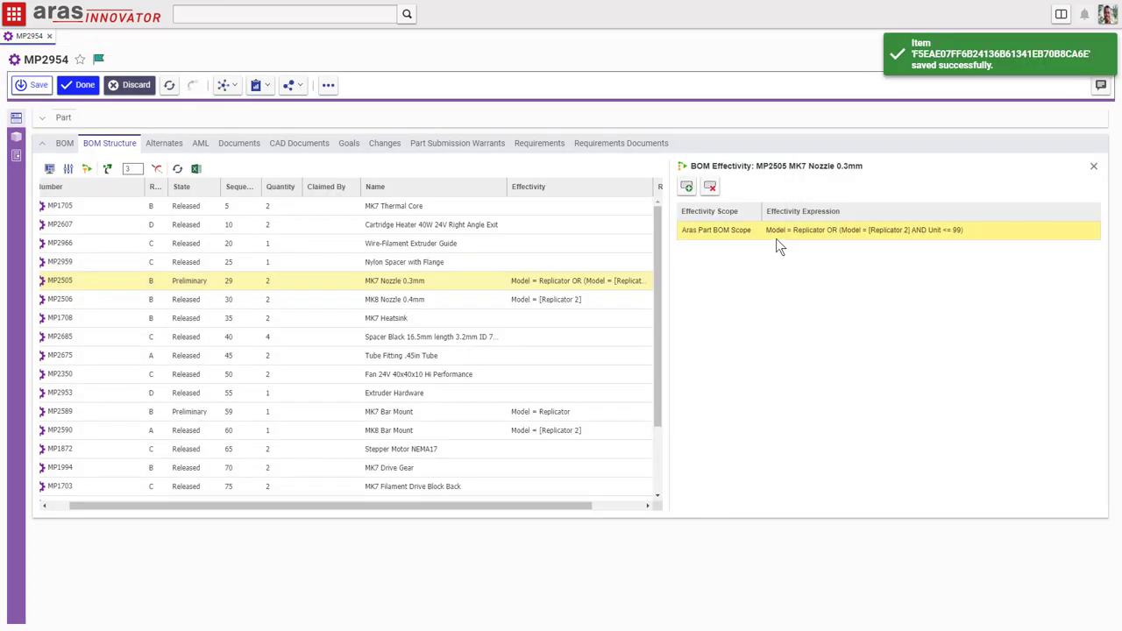
# Step: Add AND Unit>=100 to the effectivity expression of MP2506 MK8 Nozzle 0.4mm and apply it
pyautogui.click(586, 302)
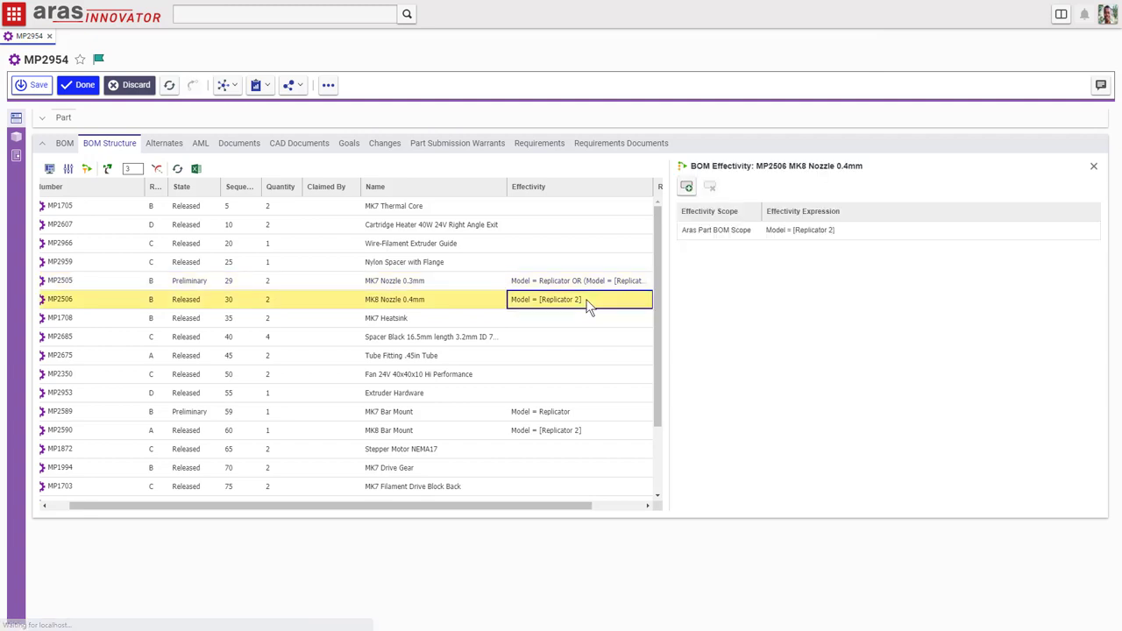
pyautogui.rightClick(585, 303)
pyautogui.click(799, 230)
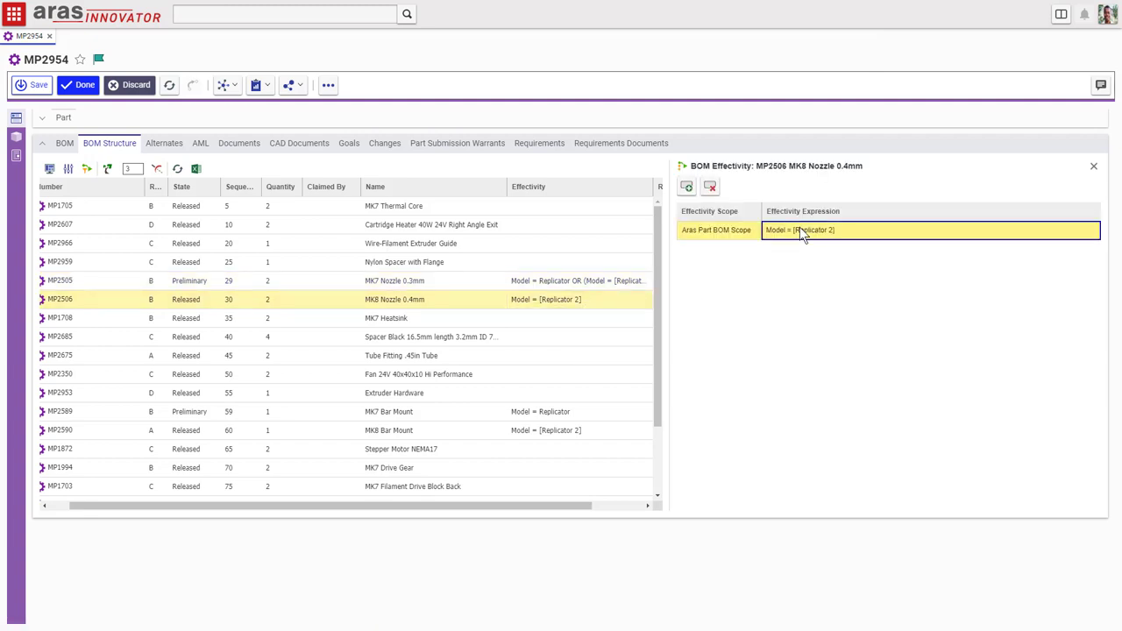
pyautogui.rightClick(799, 230)
pyautogui.click(807, 254)
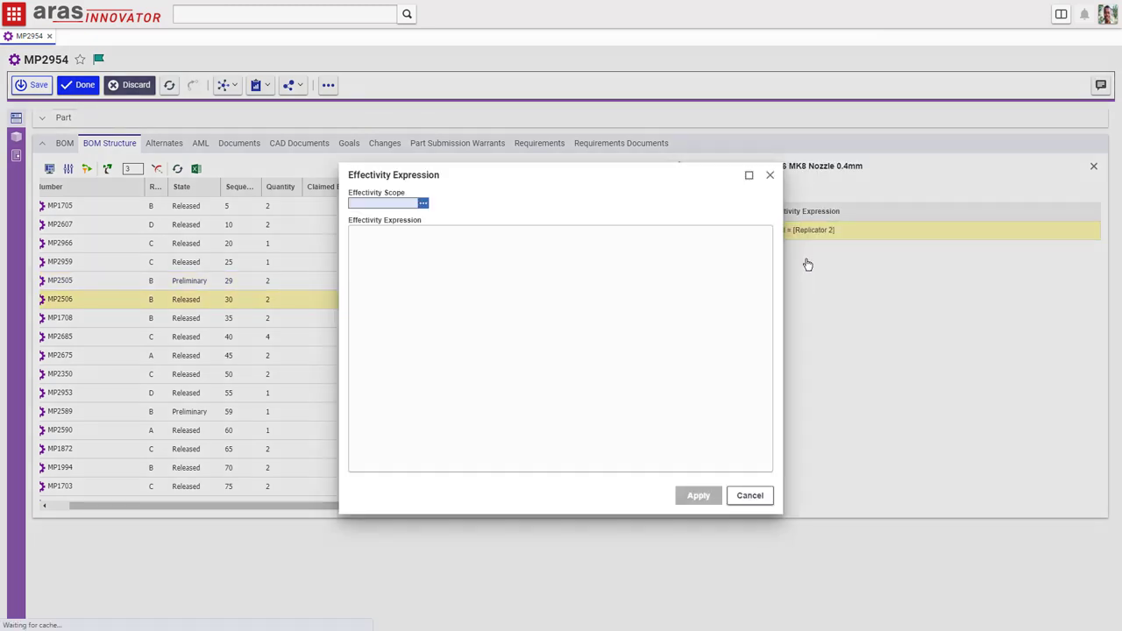
pyautogui.click(608, 233)
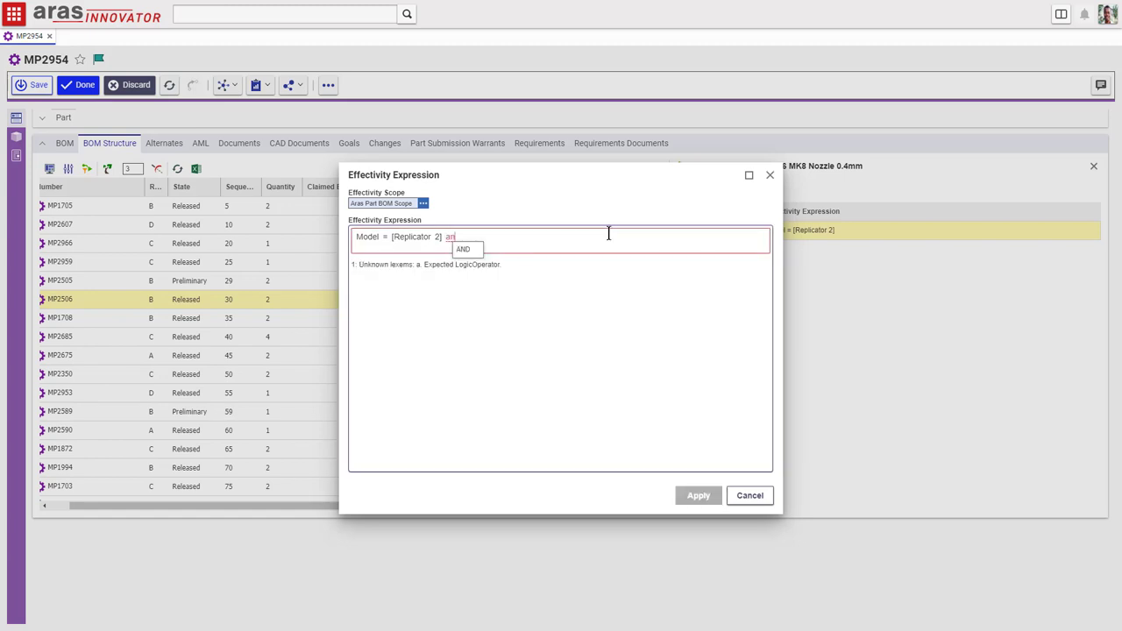
pyautogui.click(479, 251)
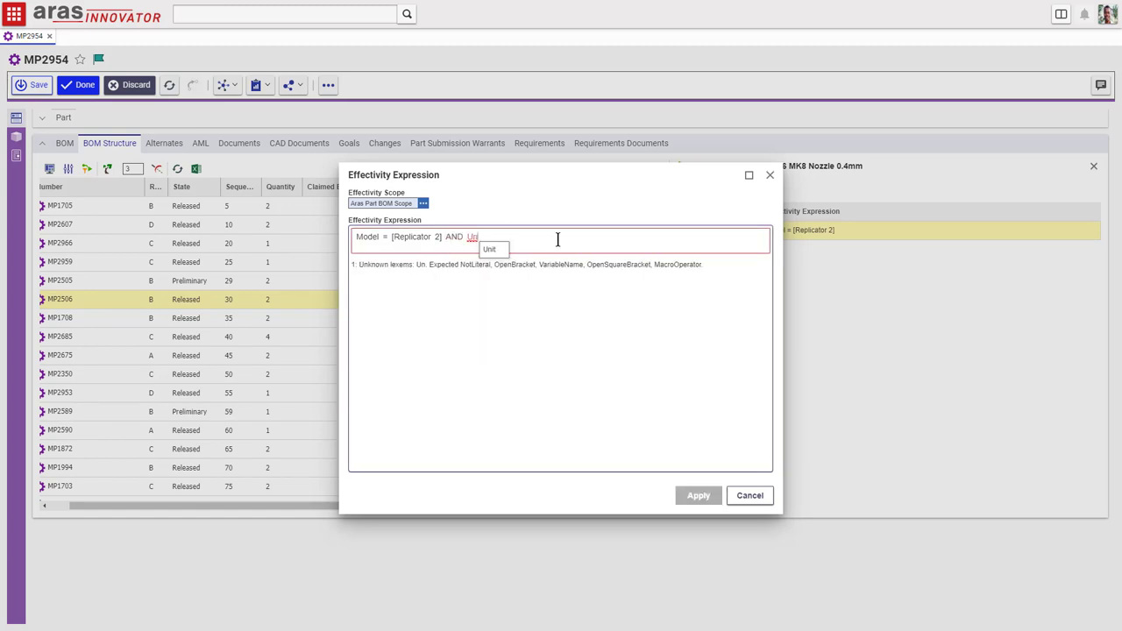
pyautogui.click(491, 249)
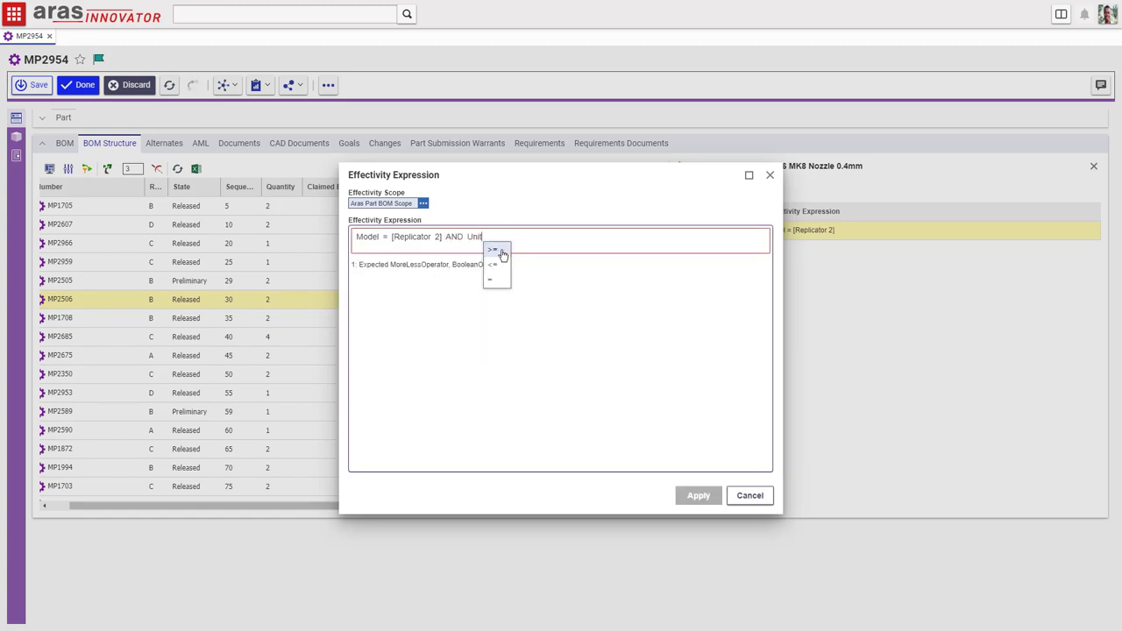
pyautogui.click(502, 250)
pyautogui.write('100')
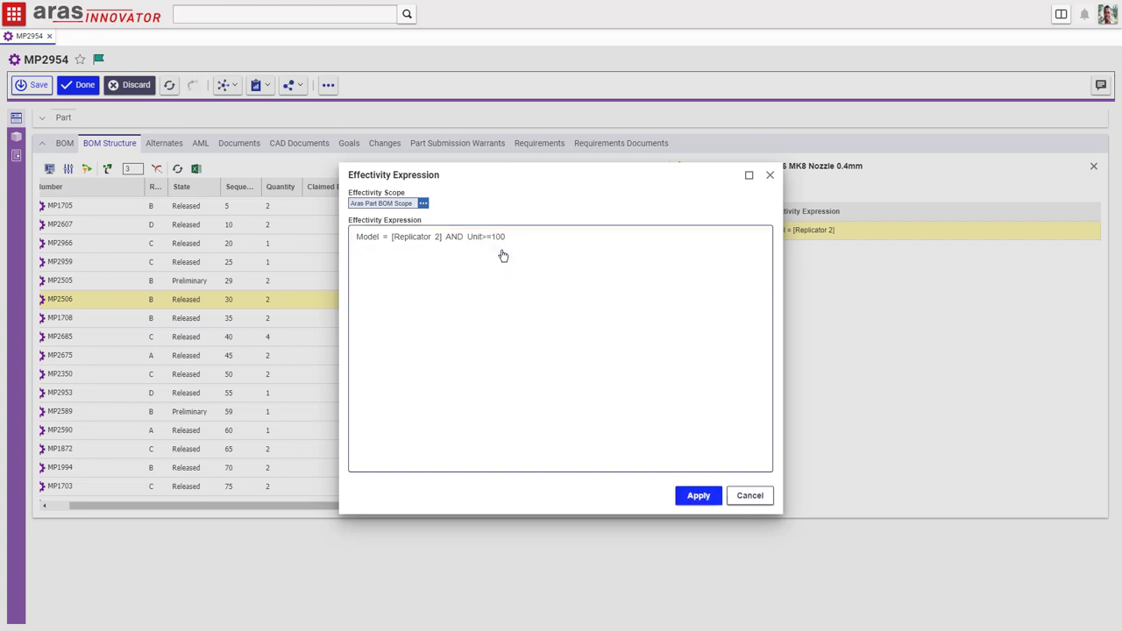
pyautogui.click(699, 496)
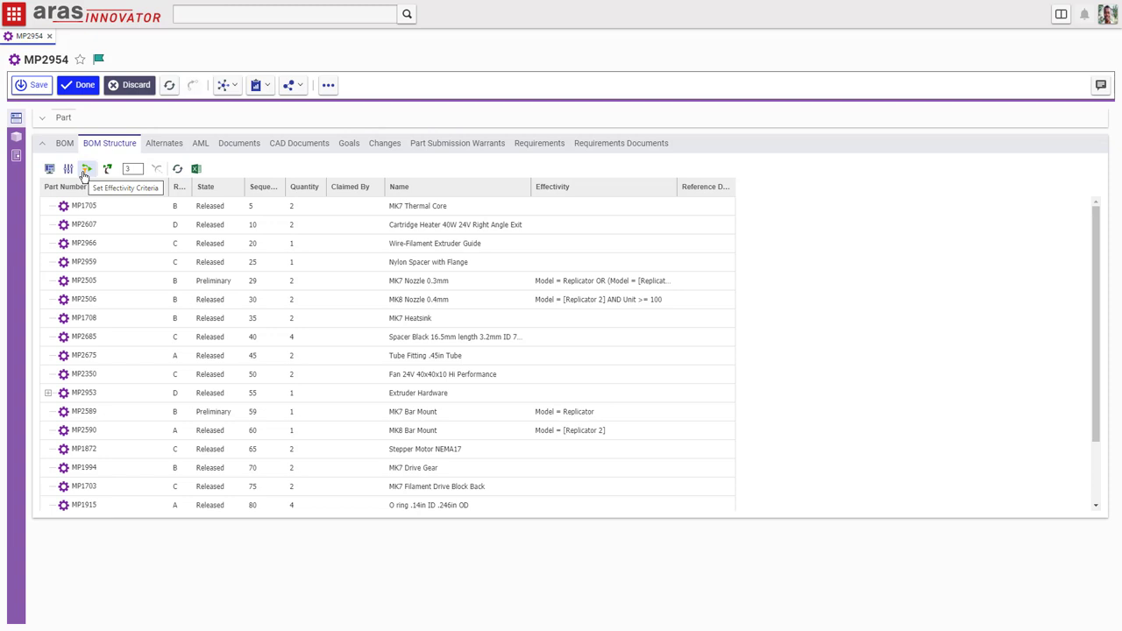
# Step: Start an effectivity criteria filter for the BOM structure with the scope Aras Part BOM Scope
pyautogui.click(85, 171)
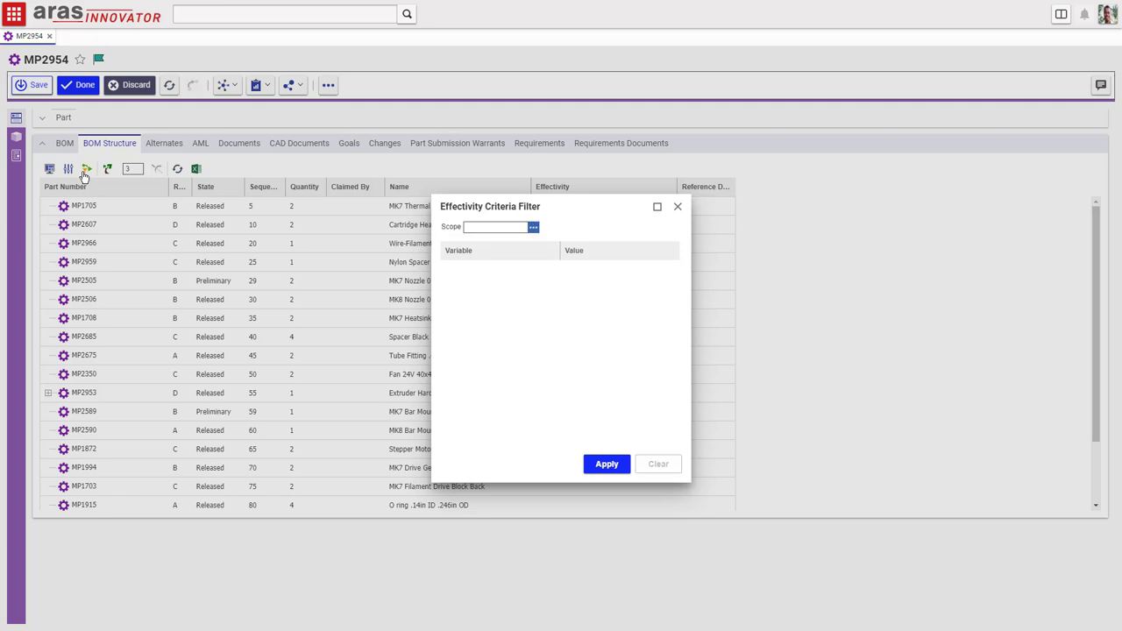
pyautogui.click(471, 226)
pyautogui.write('Aras Part BOM Scope')
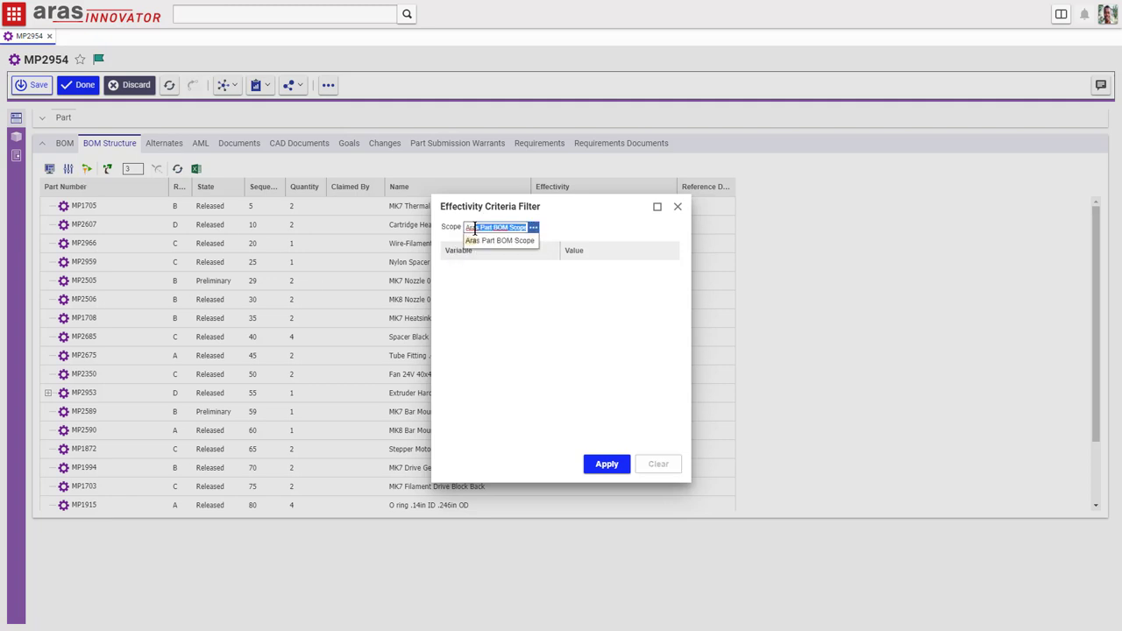
pyautogui.click(489, 241)
# Step: Set the filter's Unit to 97 and Model to Replicator 2, and apply it to the BOM structure
pyautogui.click(494, 269)
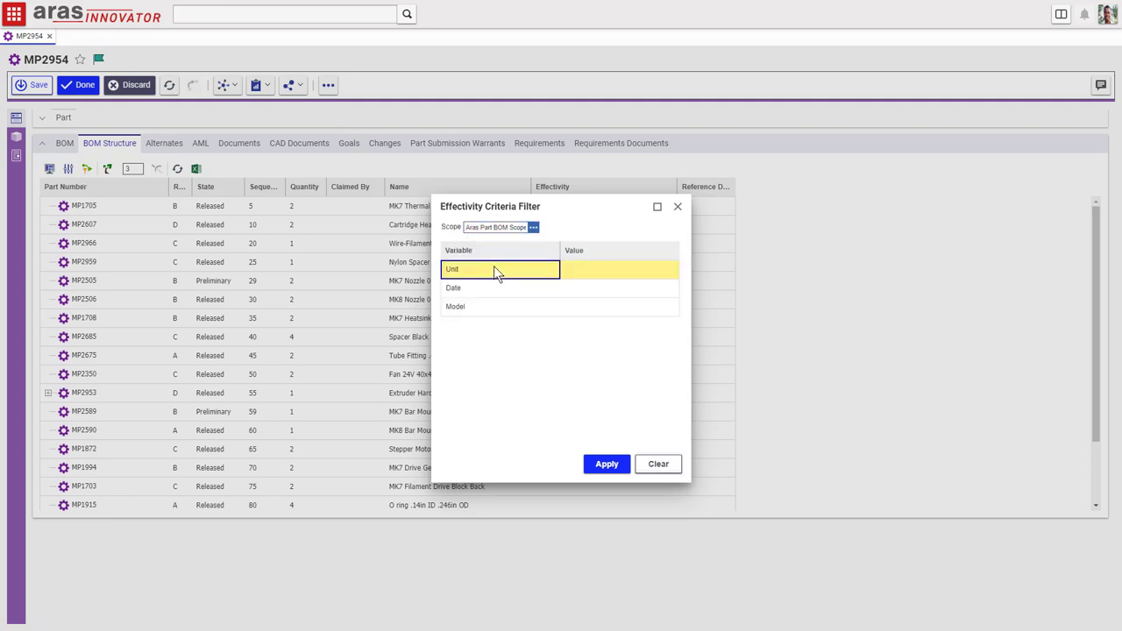
pyautogui.click(590, 270)
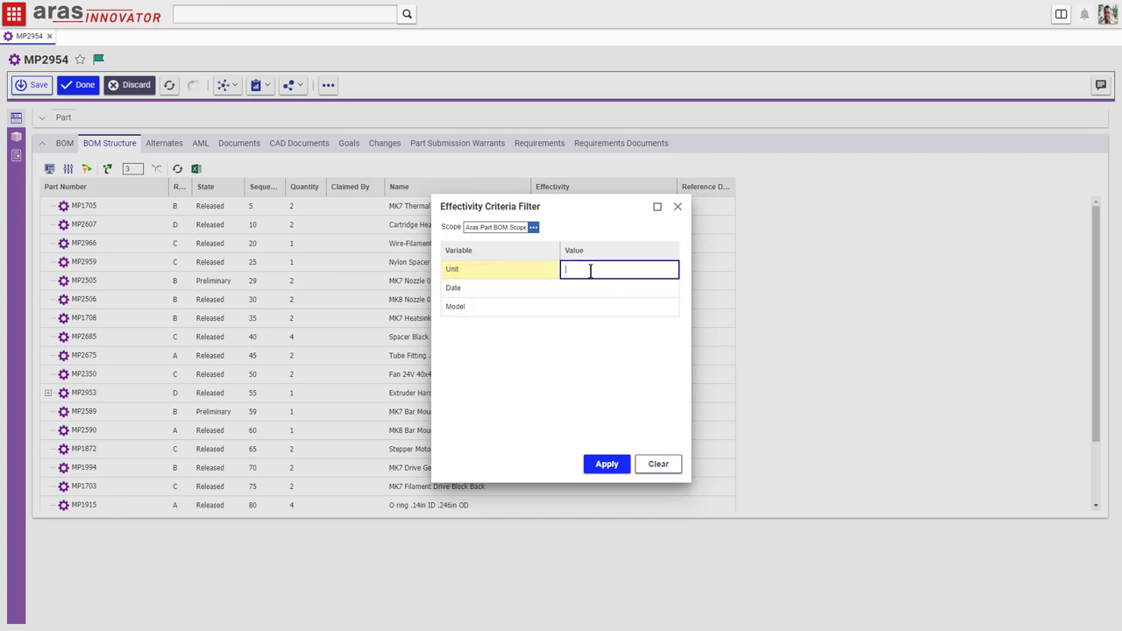
pyautogui.write('97')
pyautogui.click(579, 307)
pyautogui.click(670, 307)
pyautogui.click(624, 351)
pyautogui.click(607, 463)
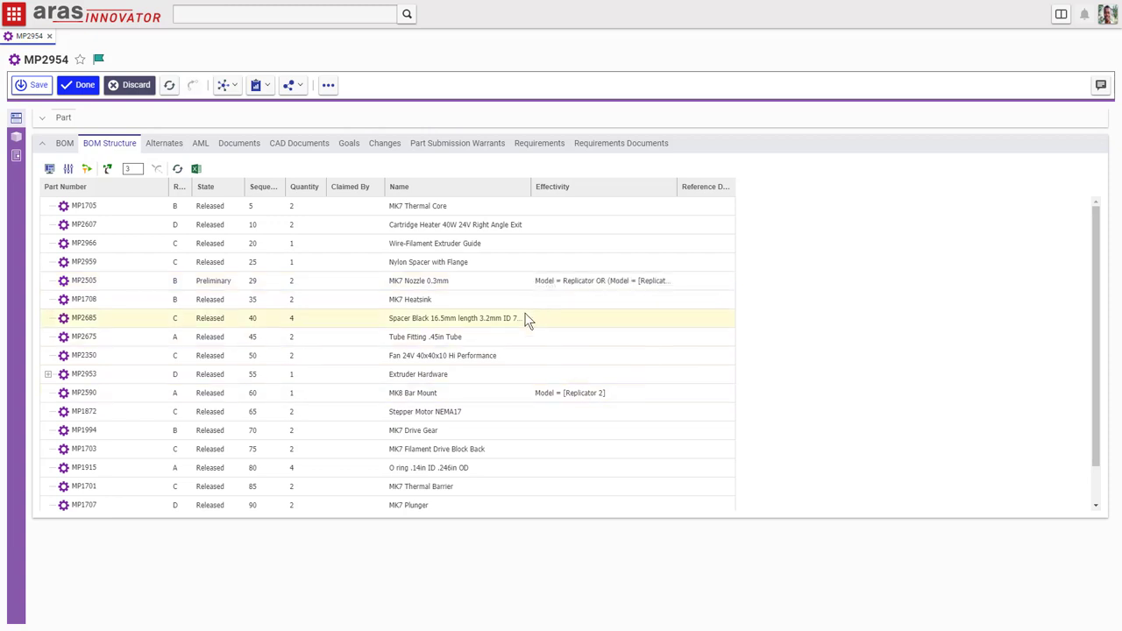
# Step: Remove the Unit value from the effectivity criteria filter, leaving only Model Replicator 2, and apply it to the BOM structure
pyautogui.click(87, 170)
pyautogui.click(583, 270)
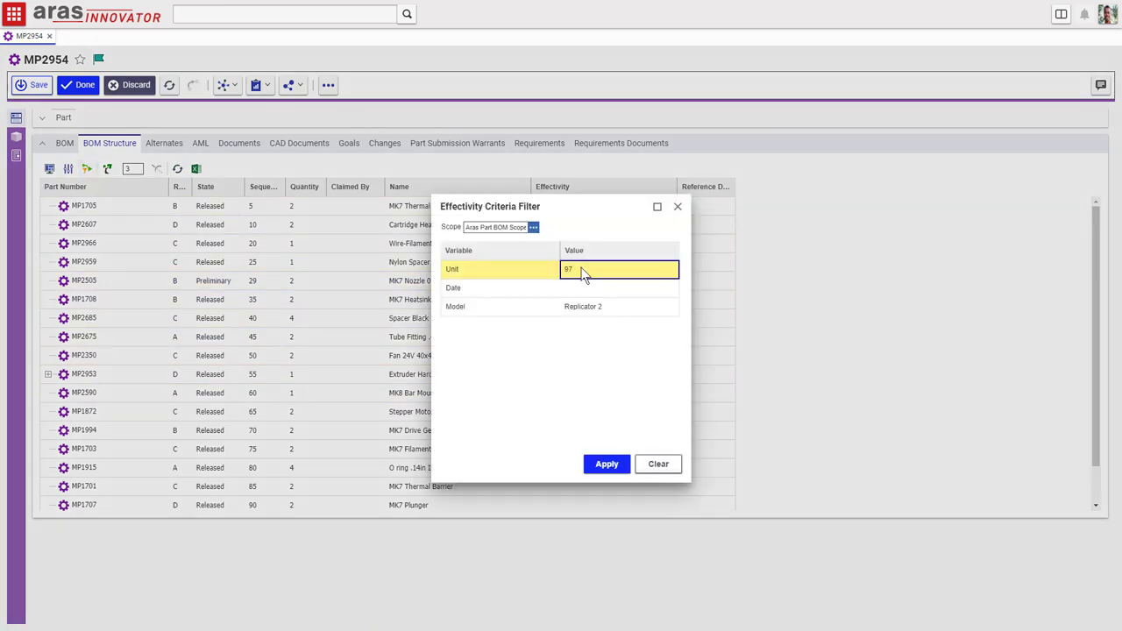
pyautogui.press('BackSpace')
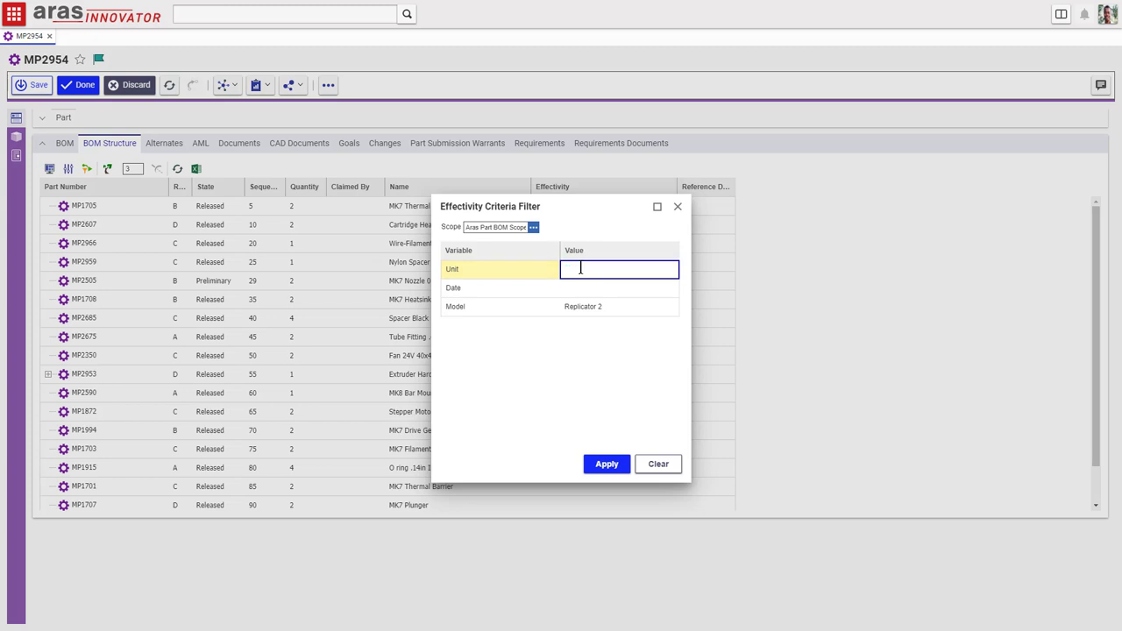
pyautogui.click(614, 464)
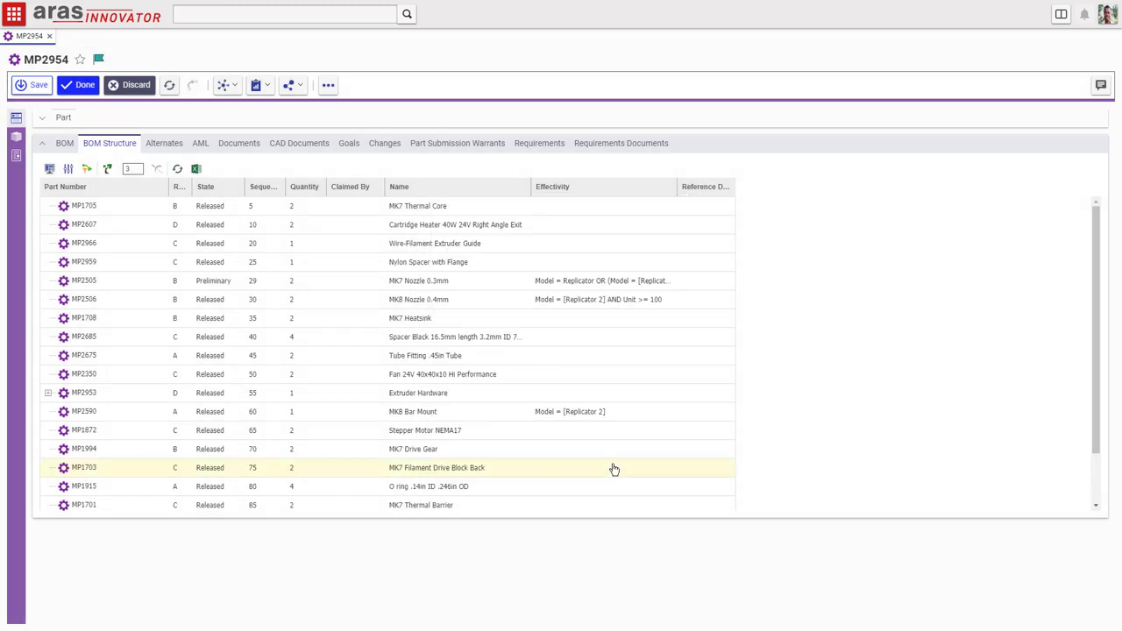
# Step: Save part MP2954 and finish editing it, and clear all effectivity filter criteria from its BOM structure
pyautogui.click(72, 93)
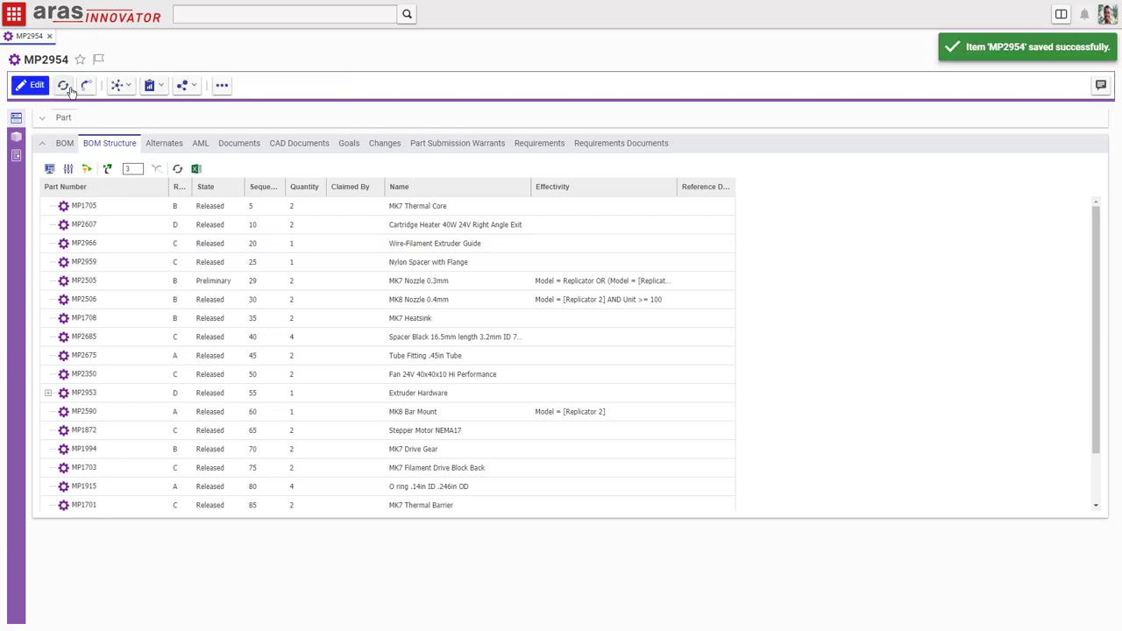
pyautogui.click(88, 169)
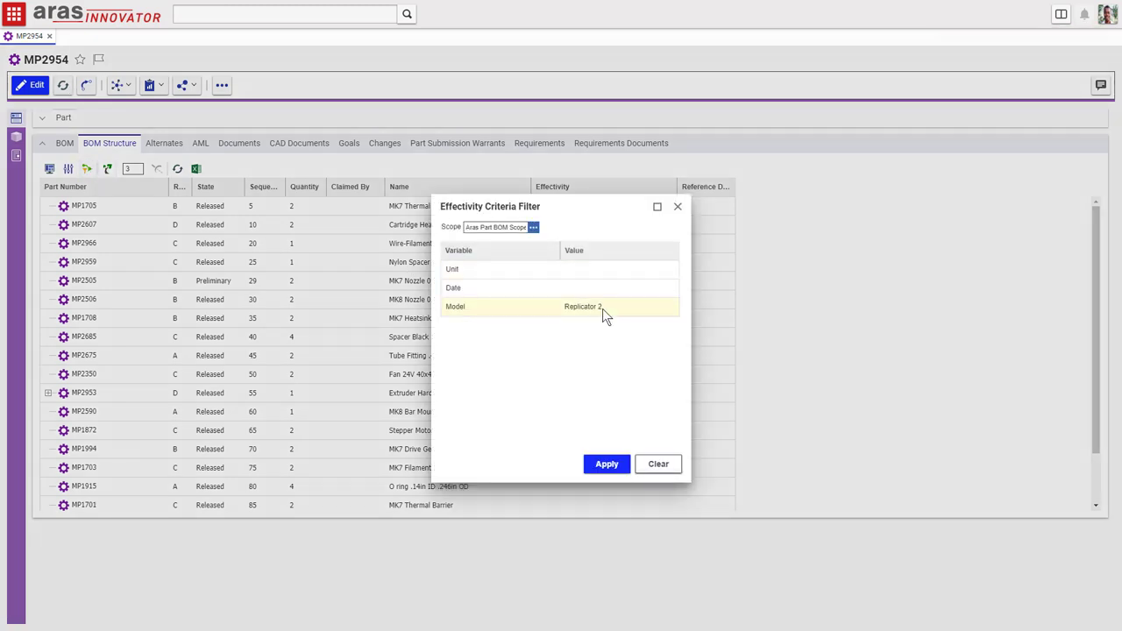
pyautogui.click(646, 464)
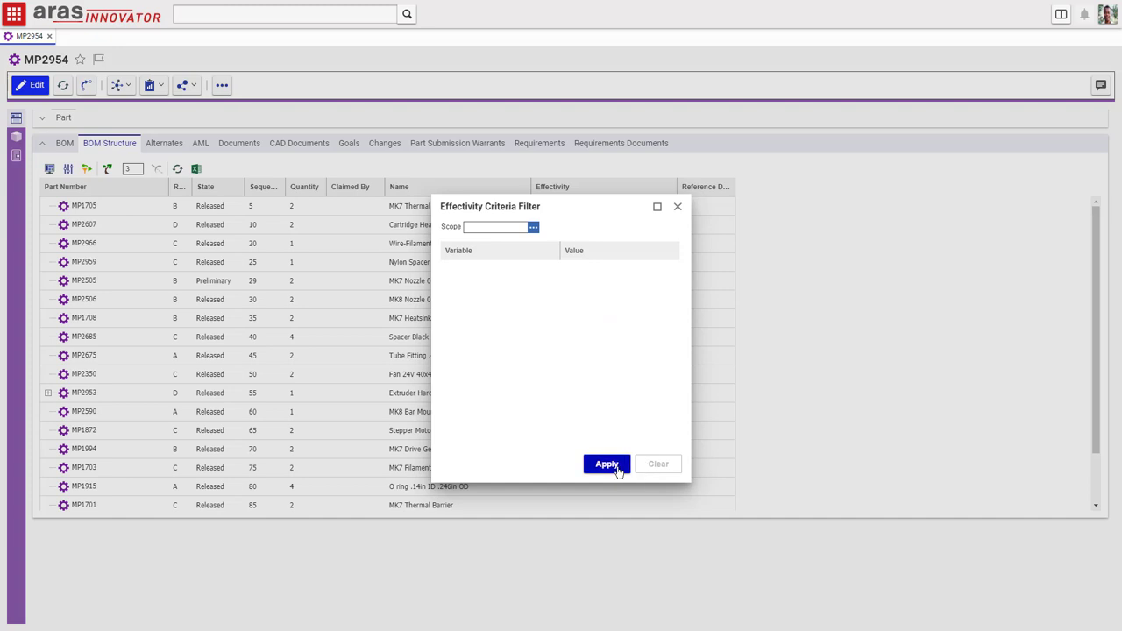
pyautogui.click(606, 464)
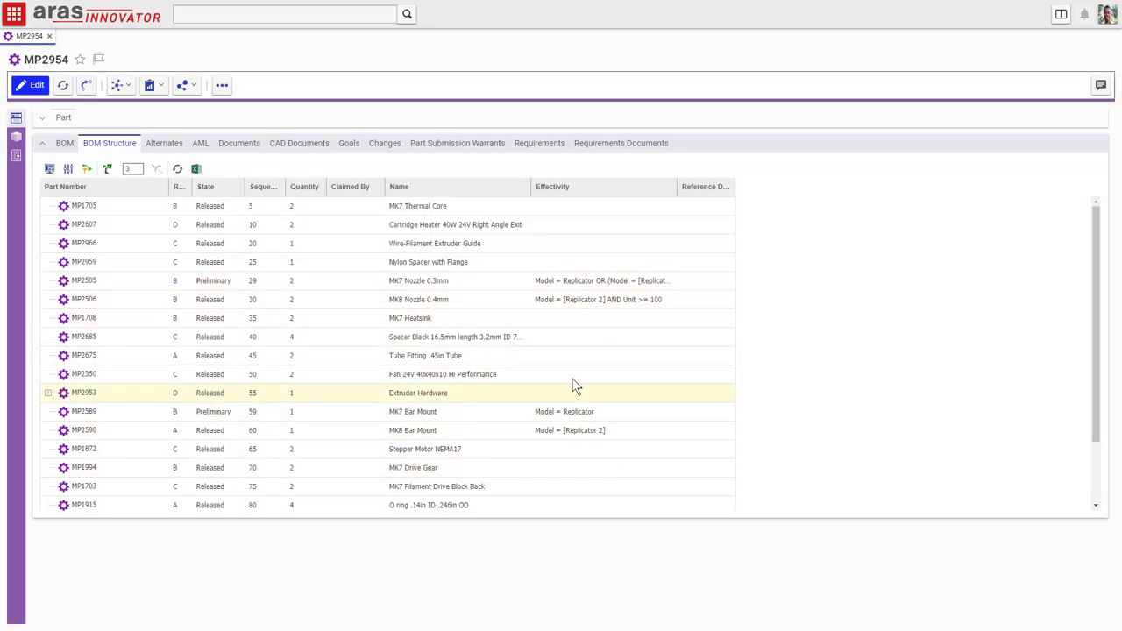